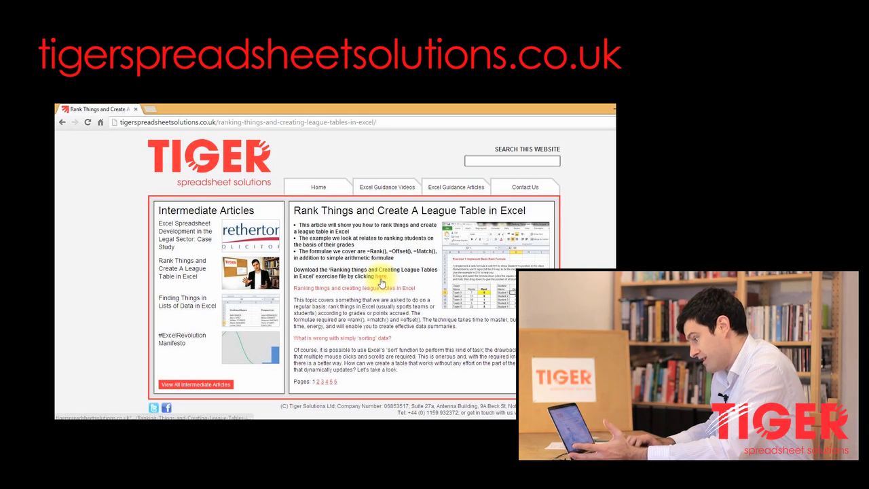
Download the practice workbook for the ranking and league tables article
left_click(381, 283)
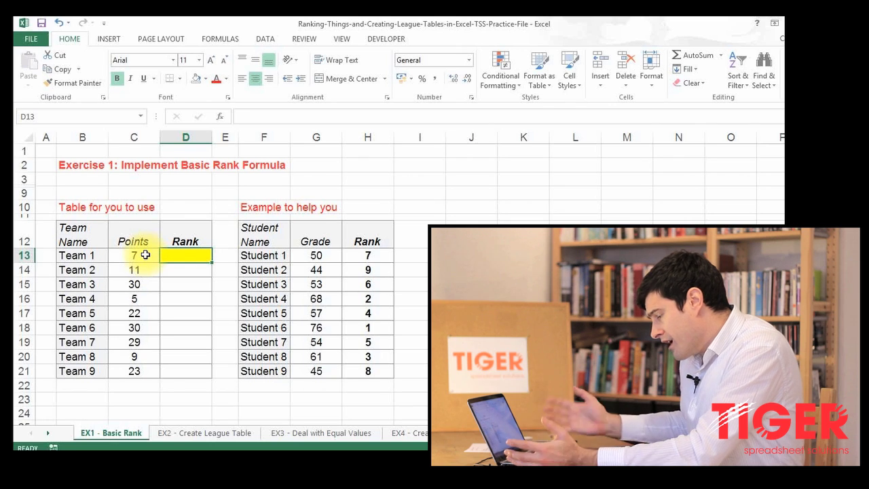
type("=")
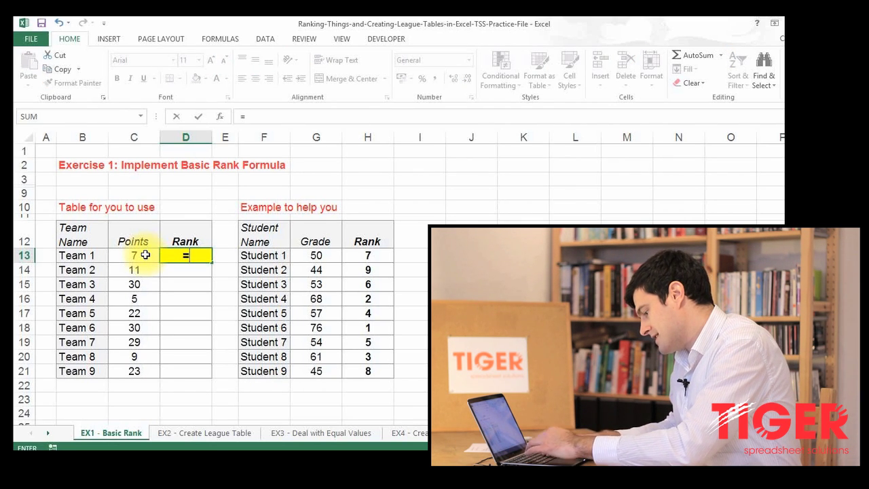
type("rank")
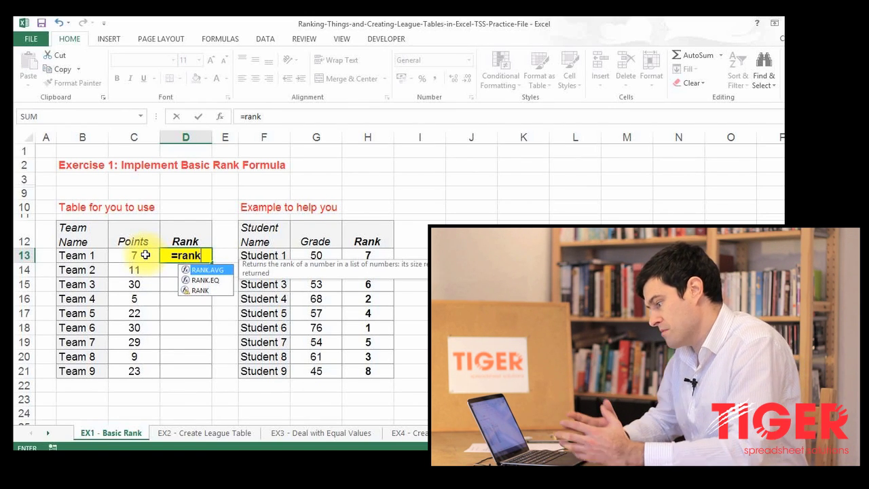
type("(")
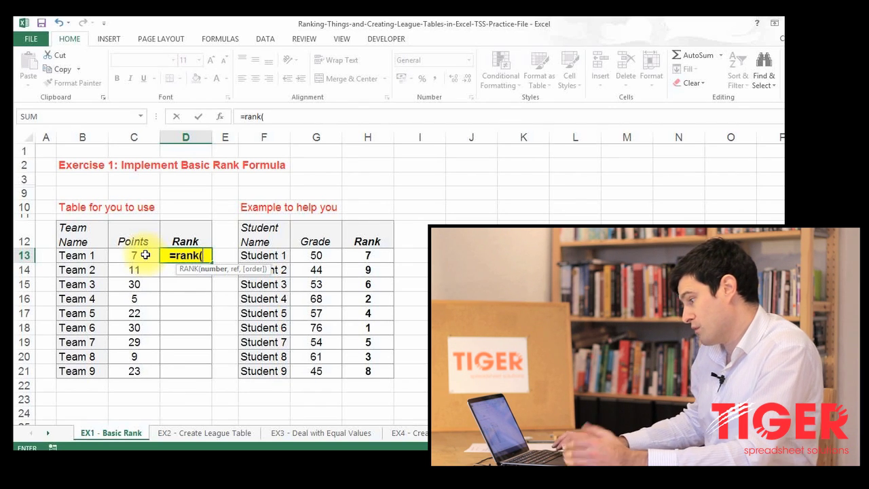
Enter =rank(C13,C13:C21,0) in D13 to rank Team 1's points in descending order
left_click(145, 254)
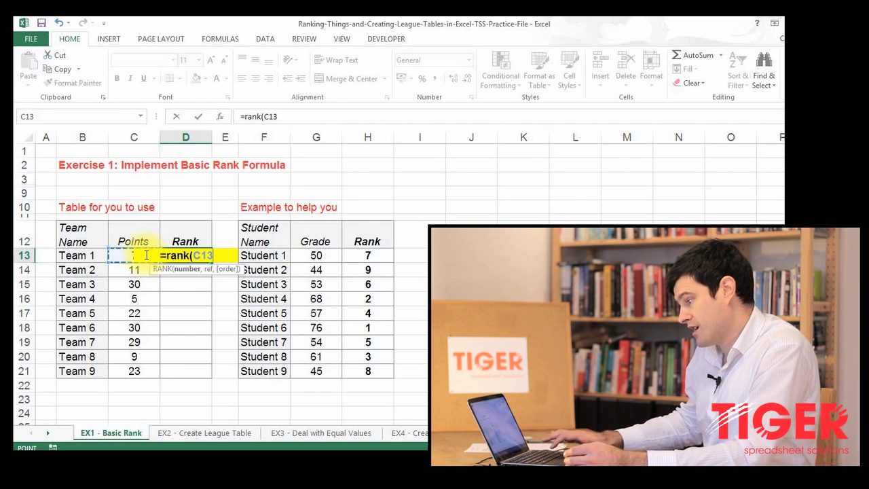
type(",")
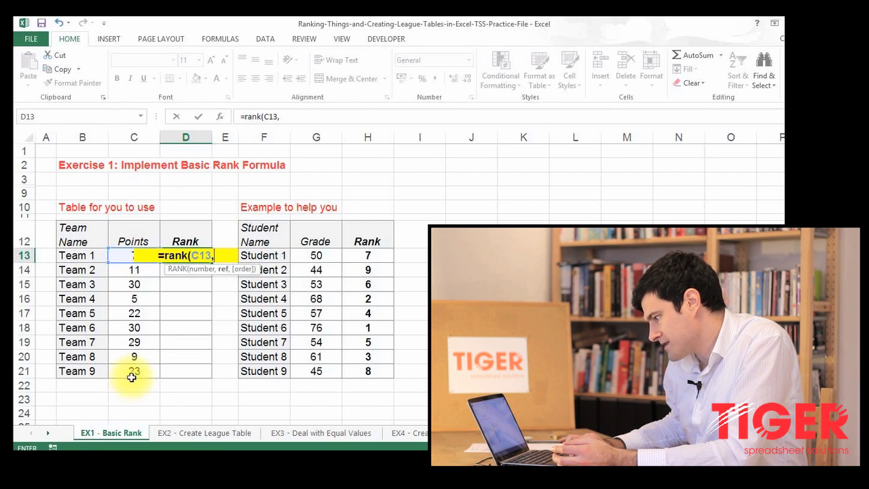
left_click_drag(133, 375, 127, 258)
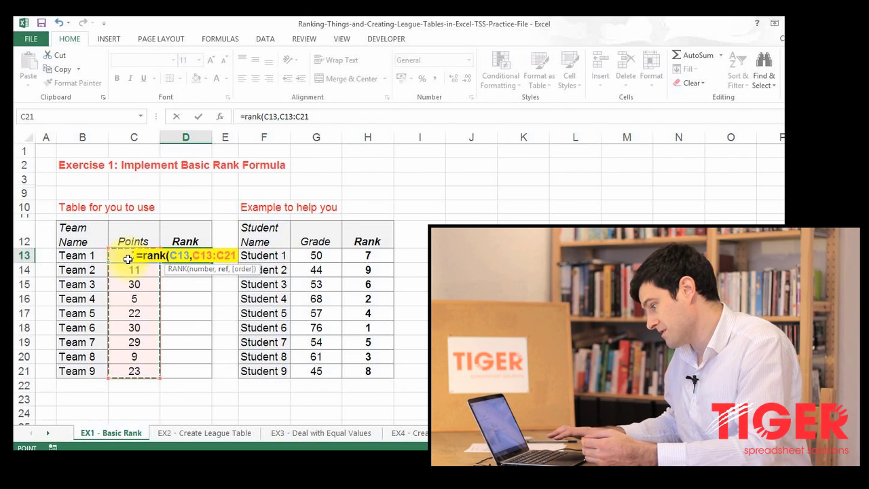
type(",")
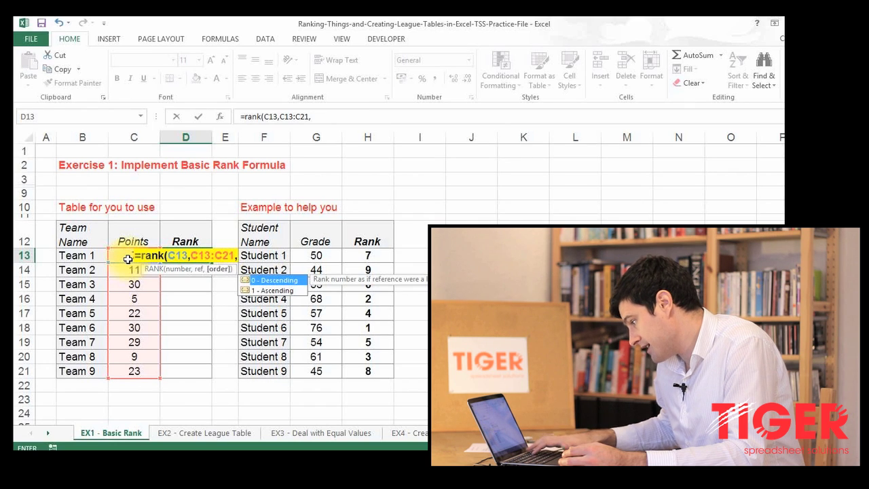
type("0")
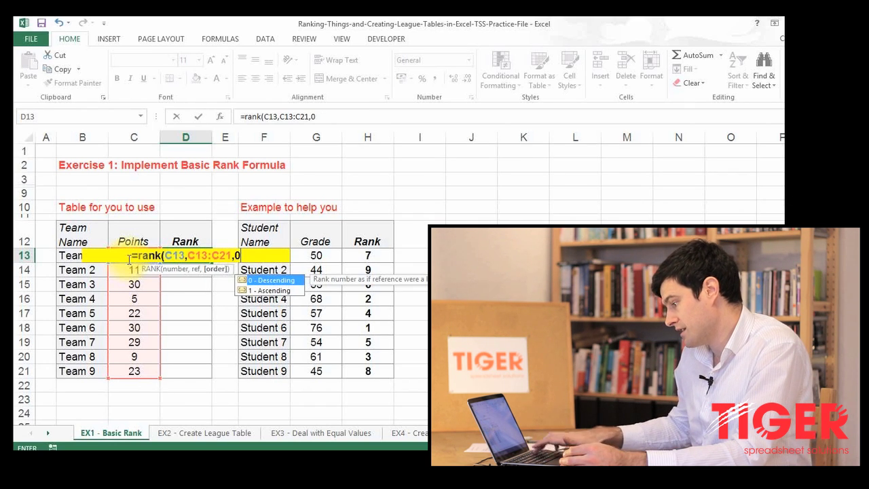
type(")")
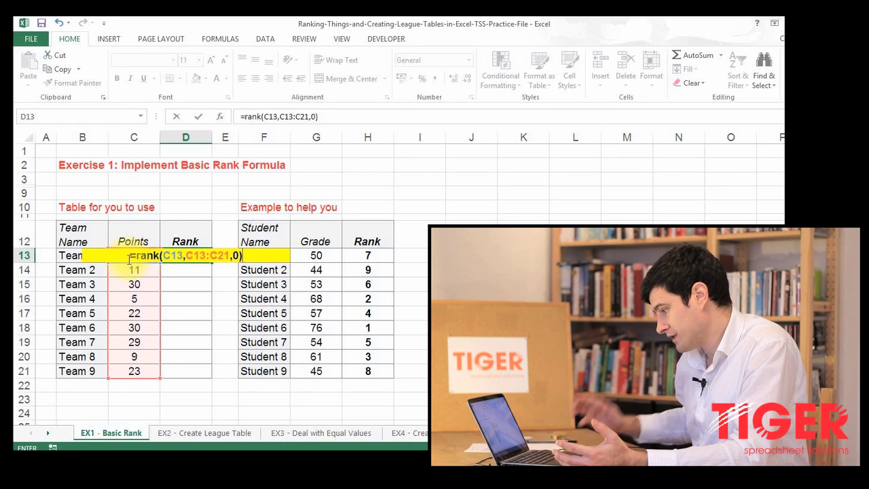
key("Return")
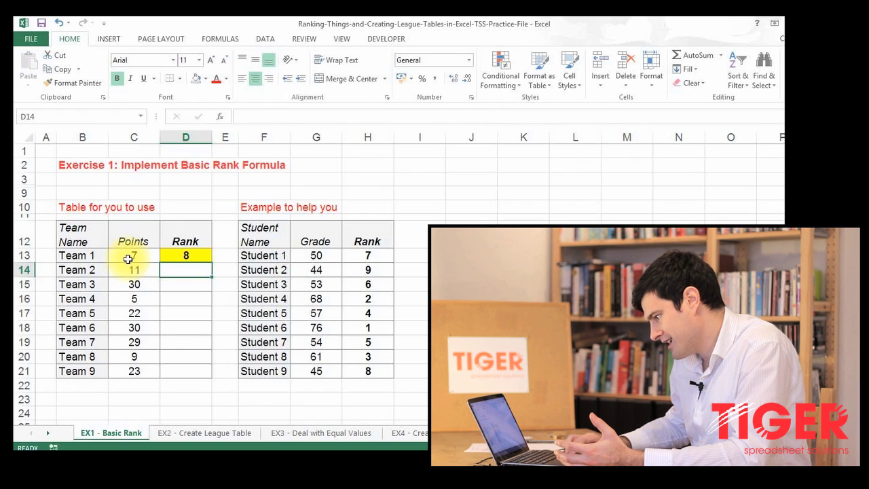
Check D13's RANK formula, then copy it down to D21 for all nine teams
key("Up")
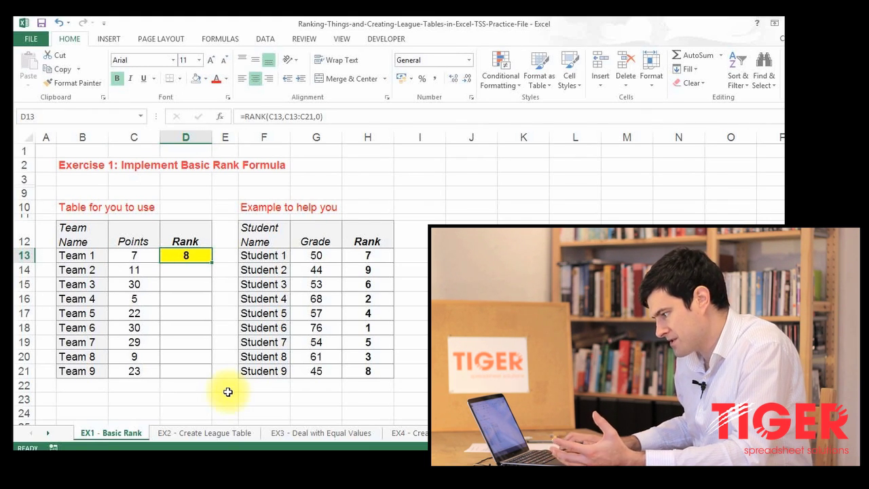
key("Left")
key("Right")
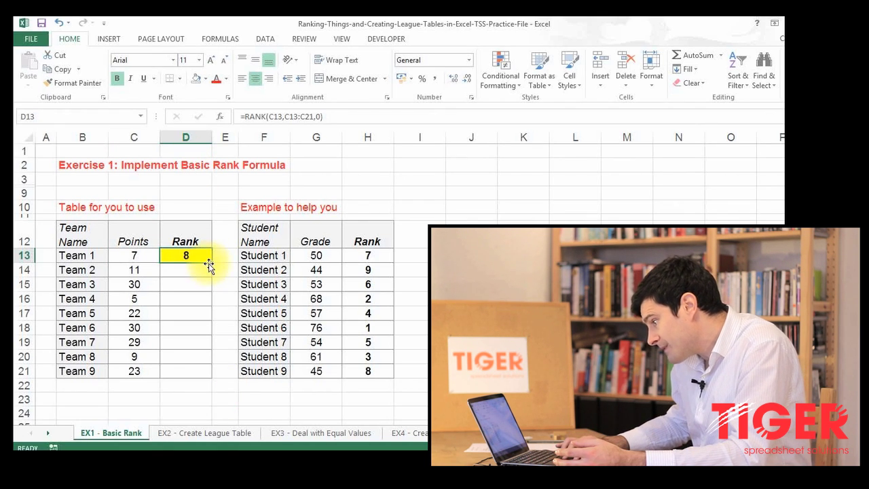
left_click_drag(212, 264, 210, 380)
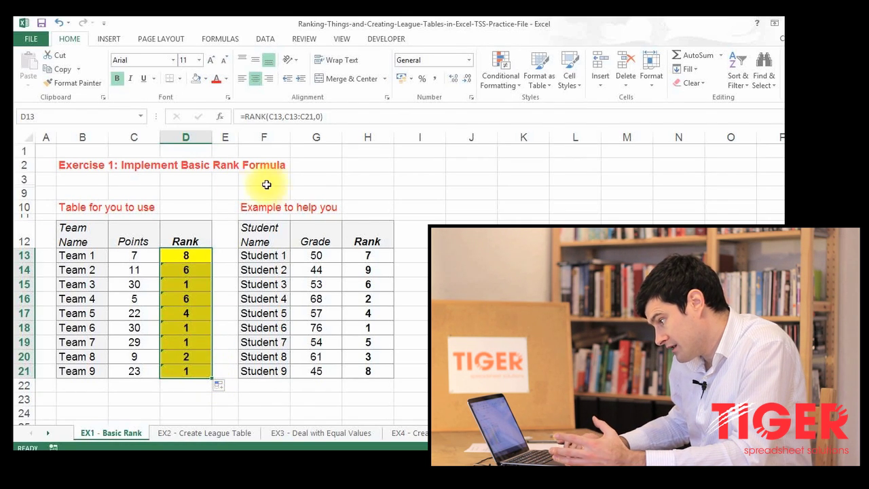
Select D13 and start editing its RANK formula in the formula bar
left_click(178, 256)
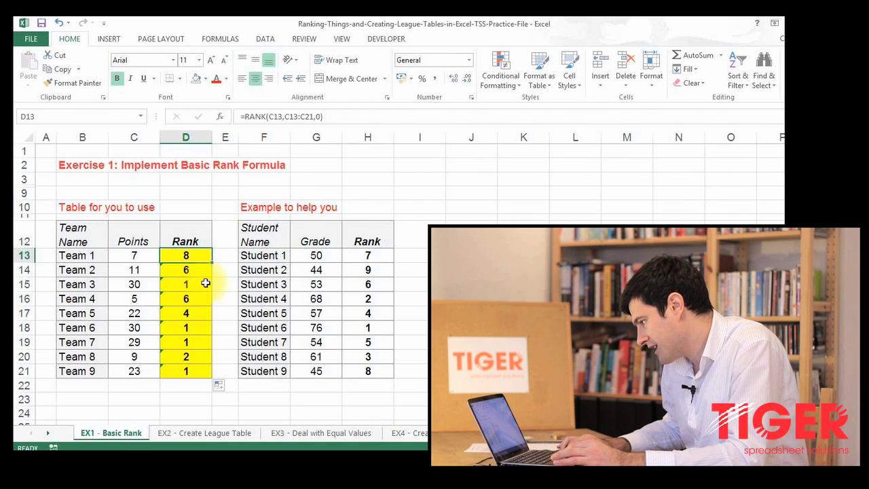
left_click(289, 117)
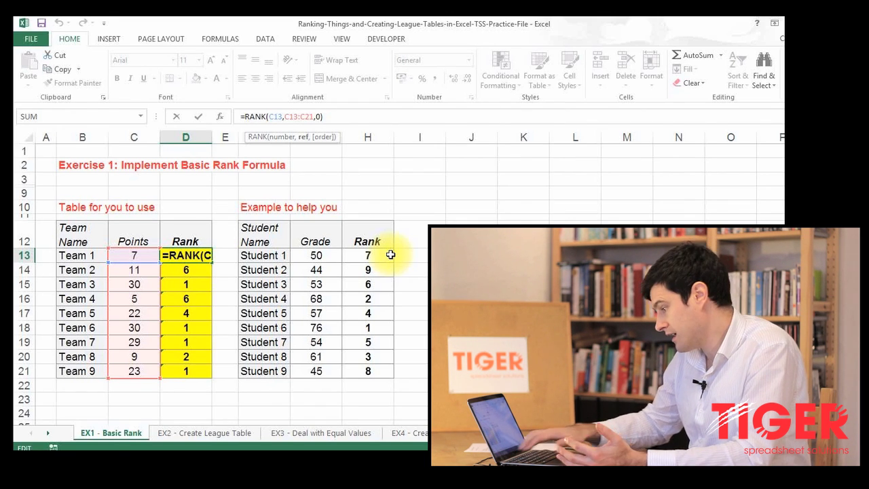
Make D13's range absolute, giving =RANK(C13,$C$13:$C$21,0)
key("F4")
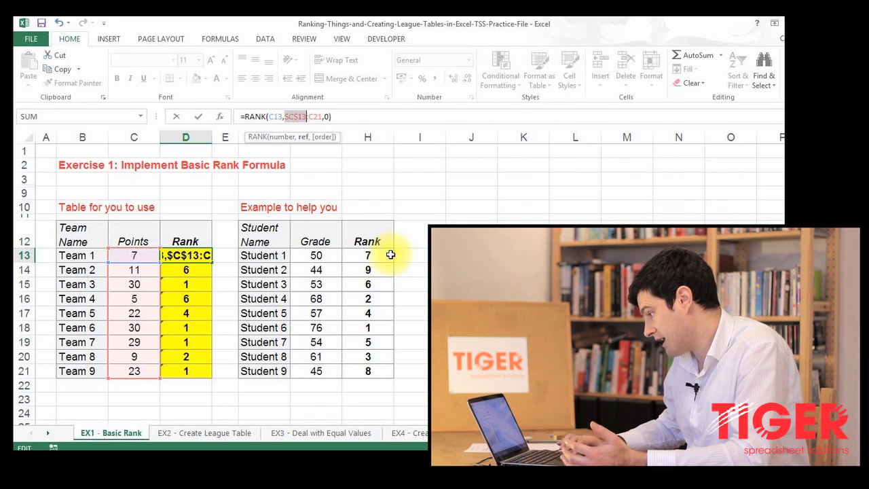
left_click(312, 117)
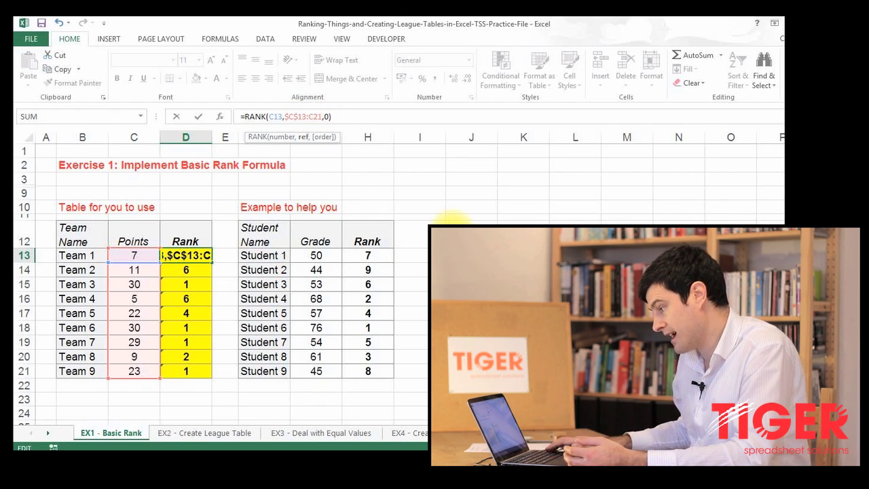
key("F4")
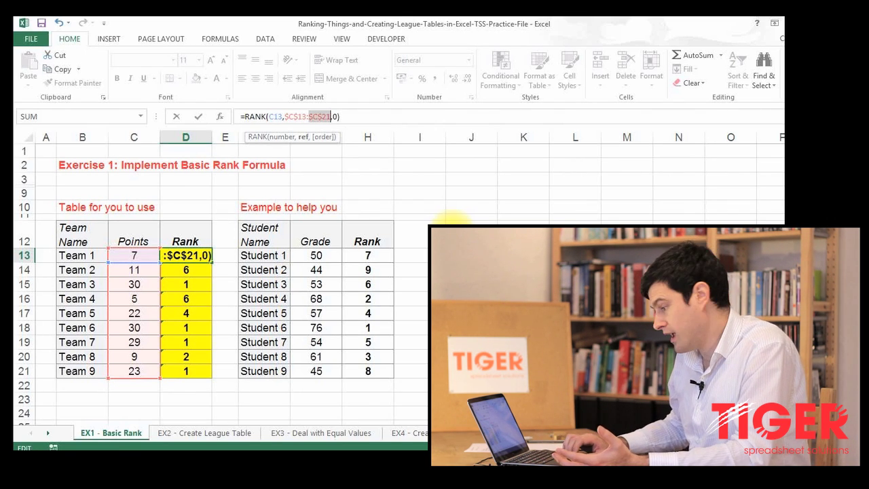
key("Return")
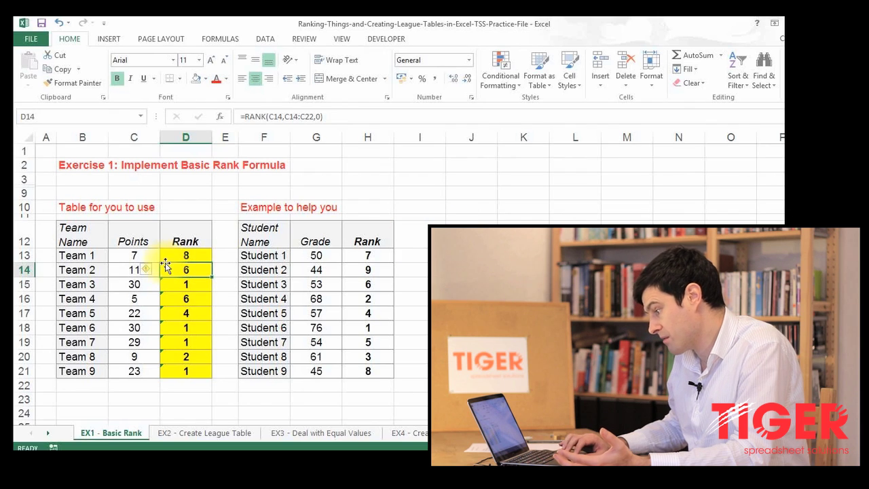
left_click(185, 254)
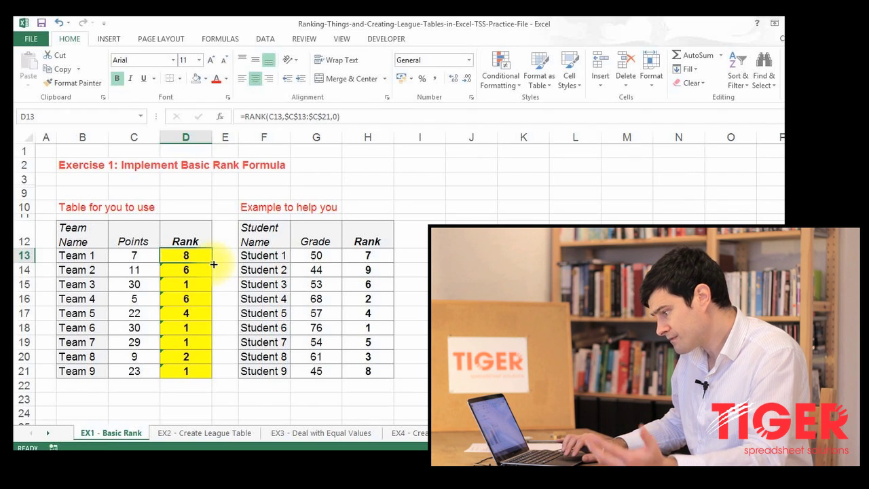
Fill the absolute-range formula down to D21 and check the copies in D15 and D19
double_click(212, 263)
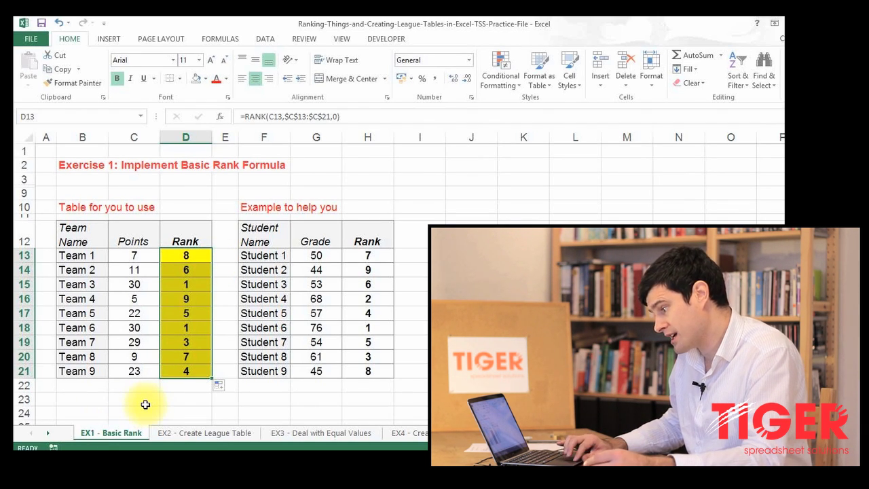
left_click(202, 282)
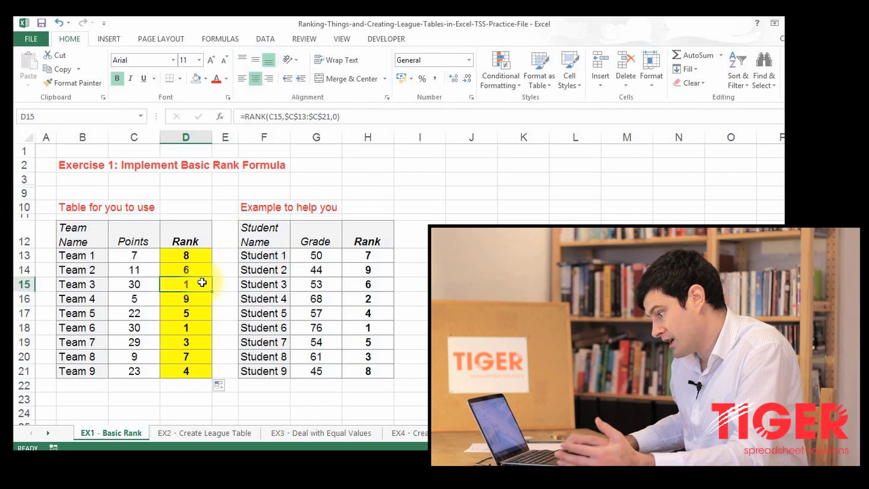
key("Down")
key("Down")
key("Down")
key("Down")
key("Down")
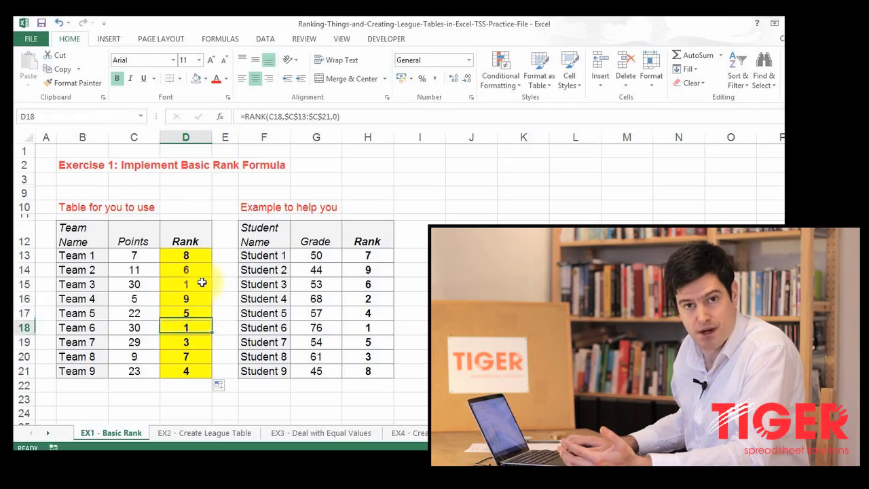
key("Up")
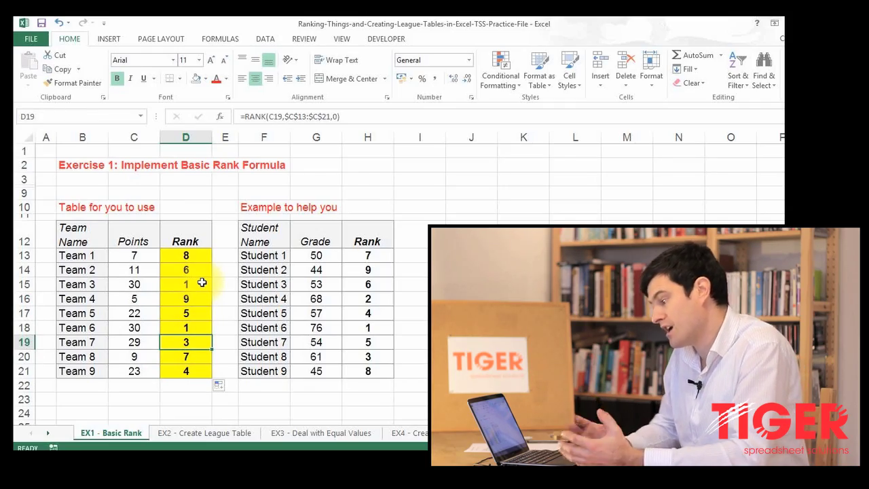